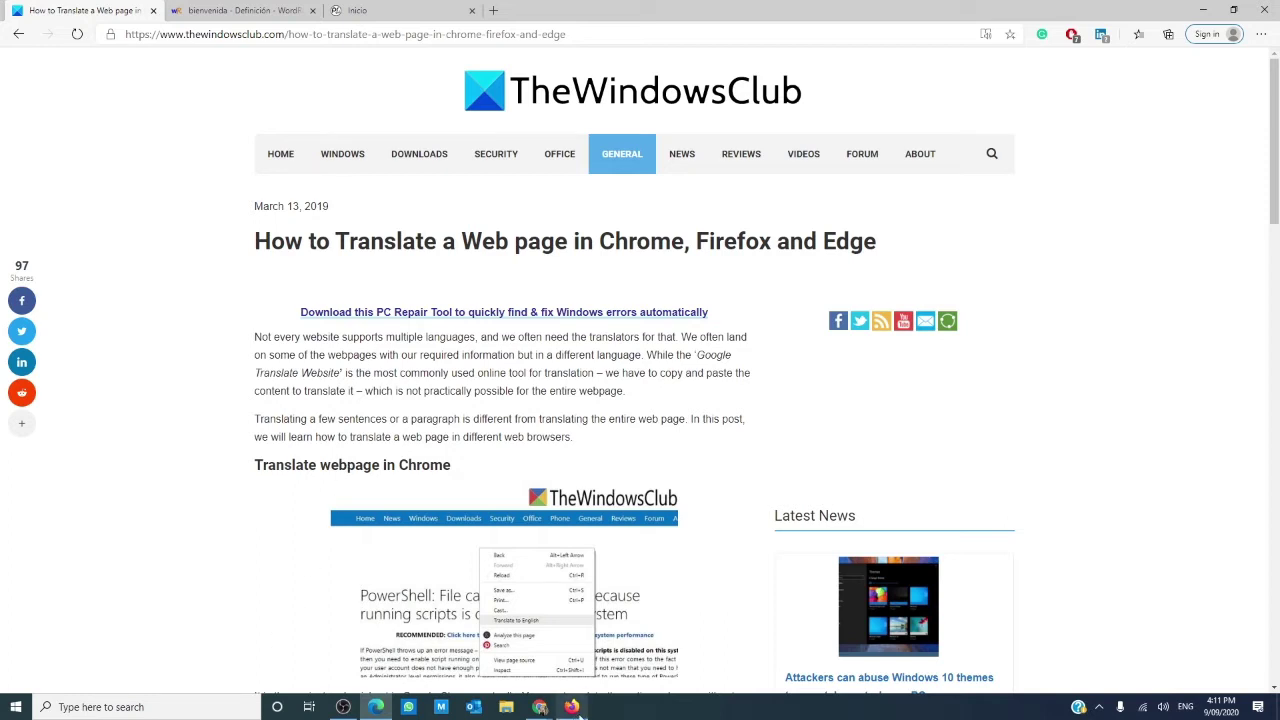
Show Chrome's advanced Language settings, with English and Spanish listed and page translation offered.
left_click(588, 667)
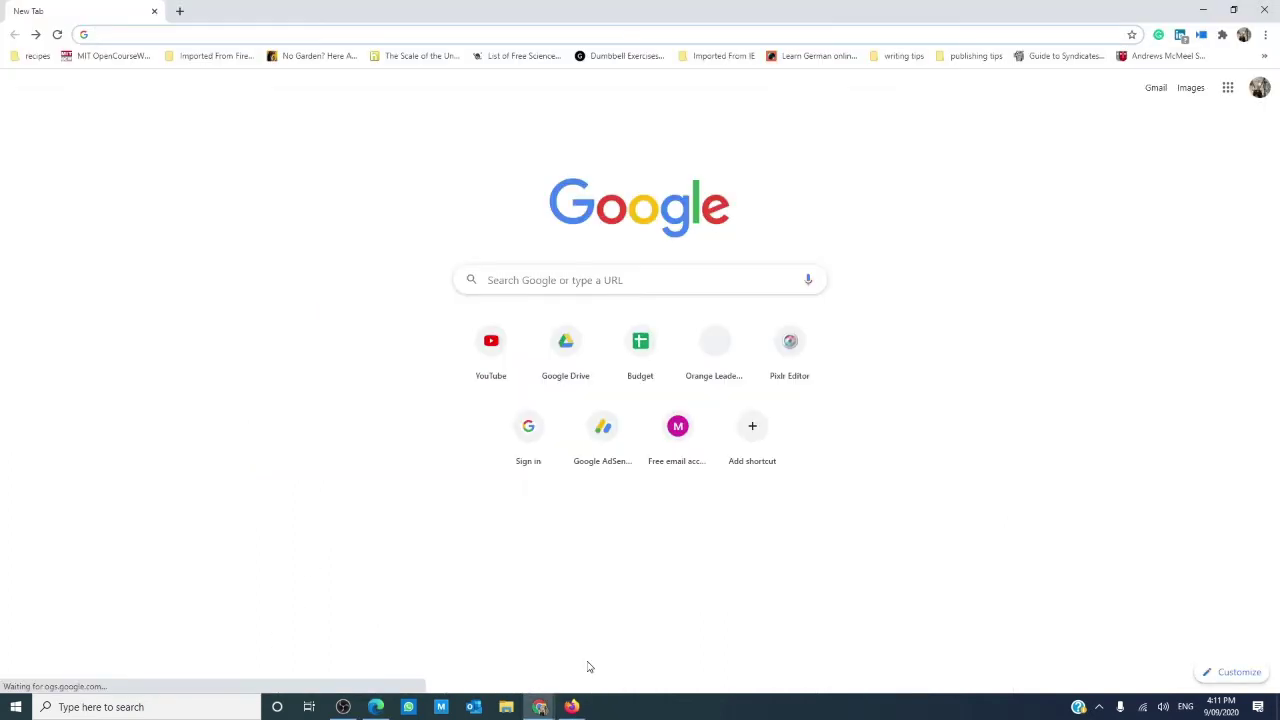
left_click(1266, 35)
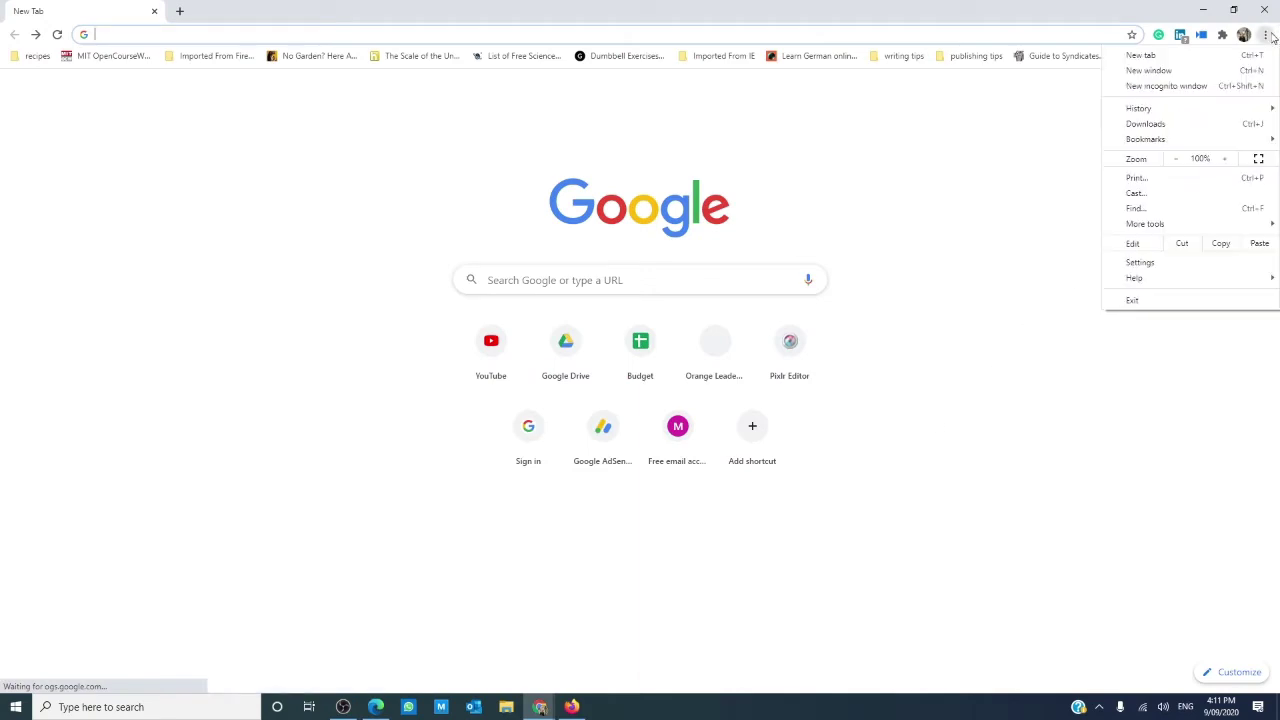
left_click(1217, 264)
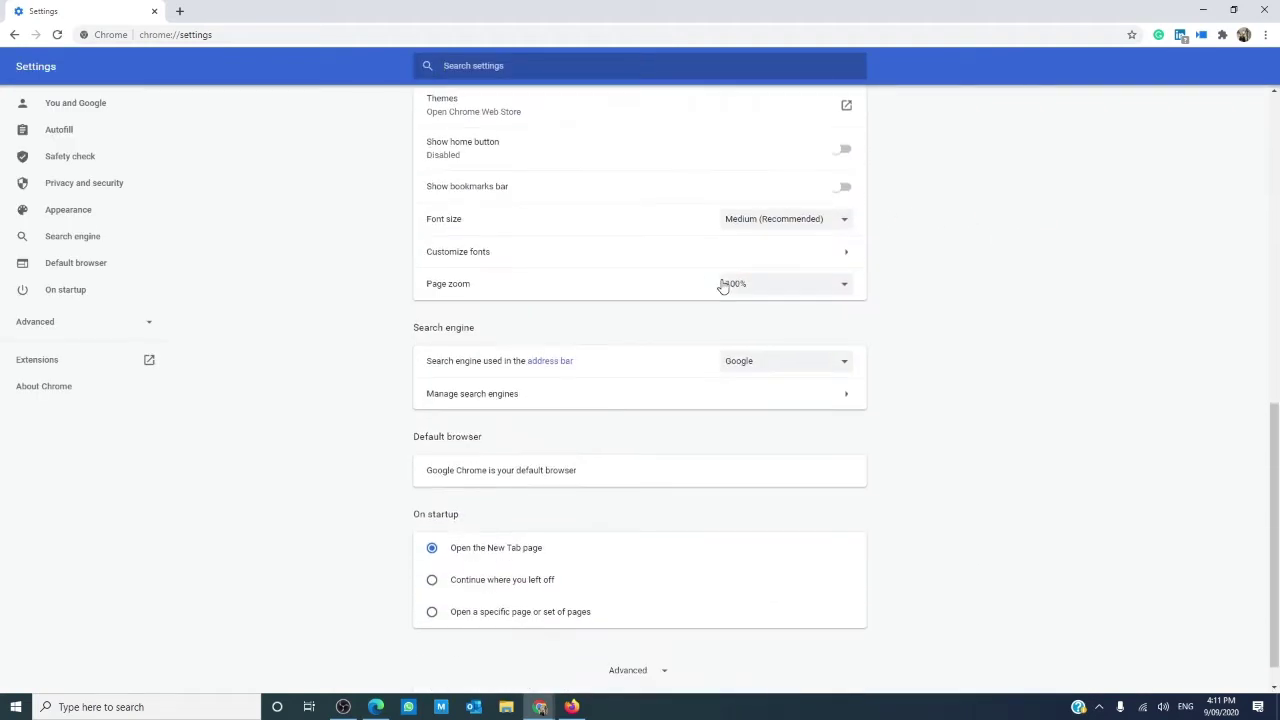
left_click(666, 642)
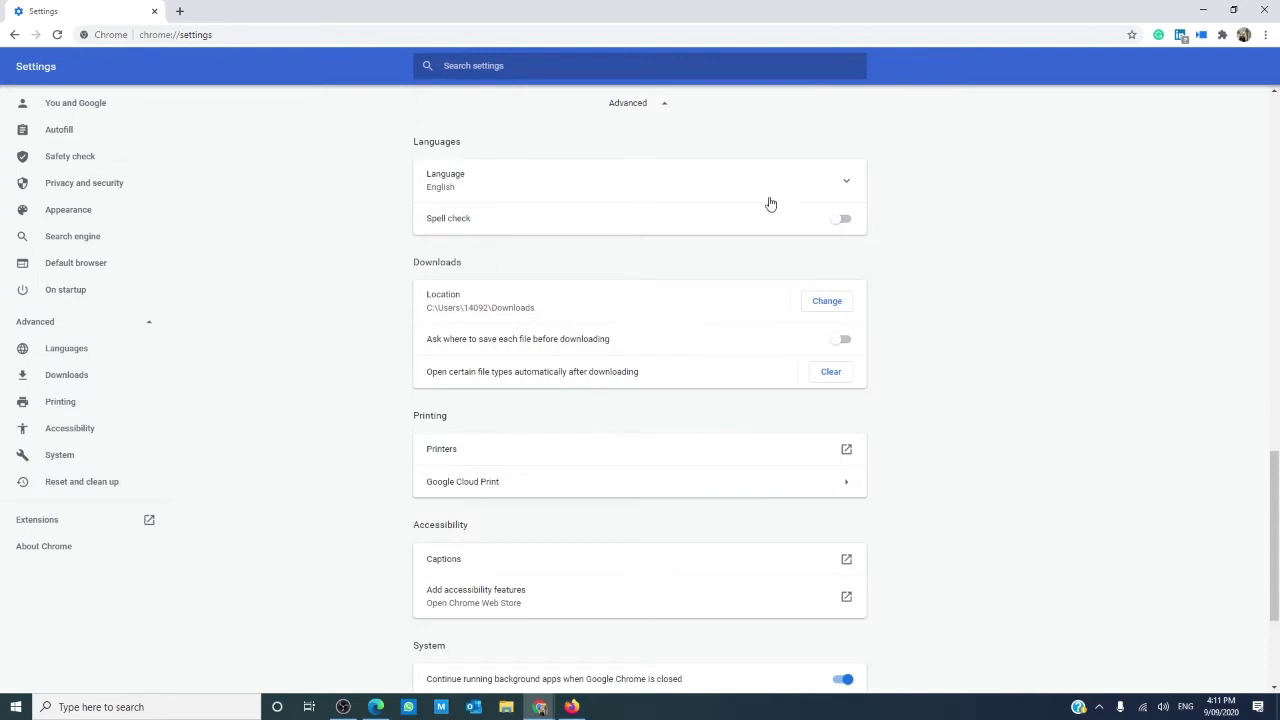
left_click(847, 185)
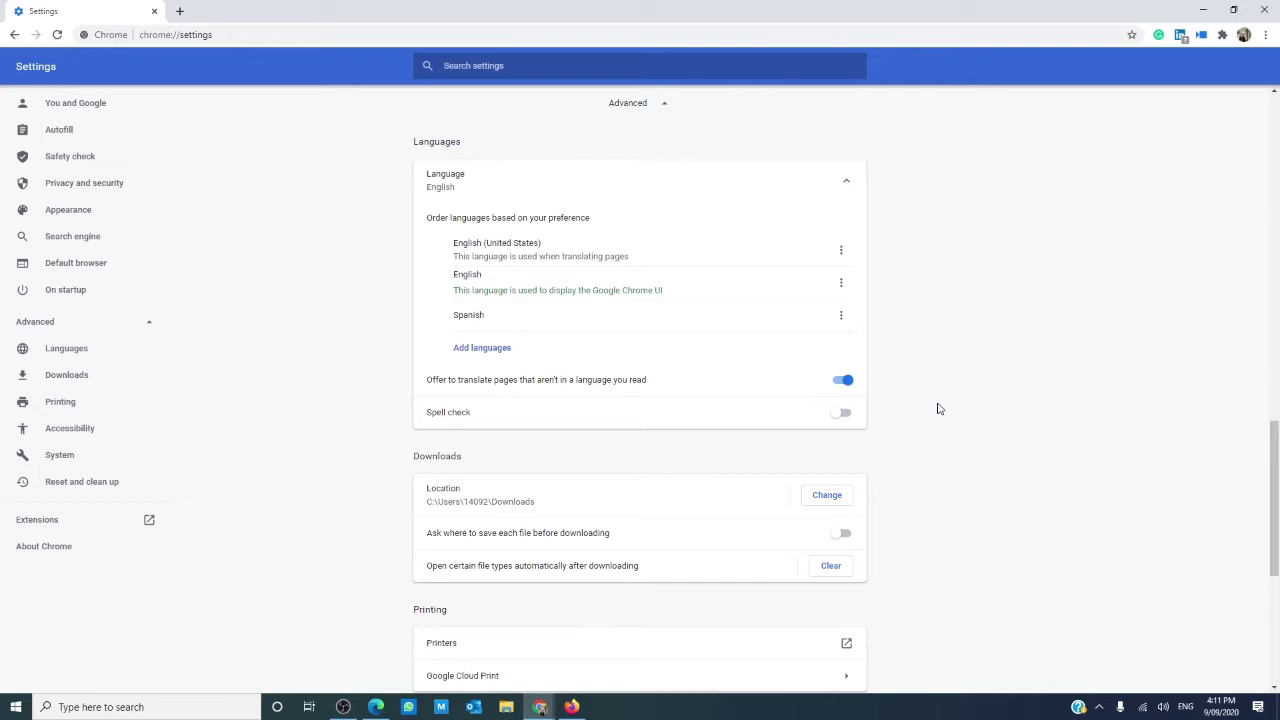
Bring up Firefox's Options General page, scrolled to the Language section.
left_click(574, 707)
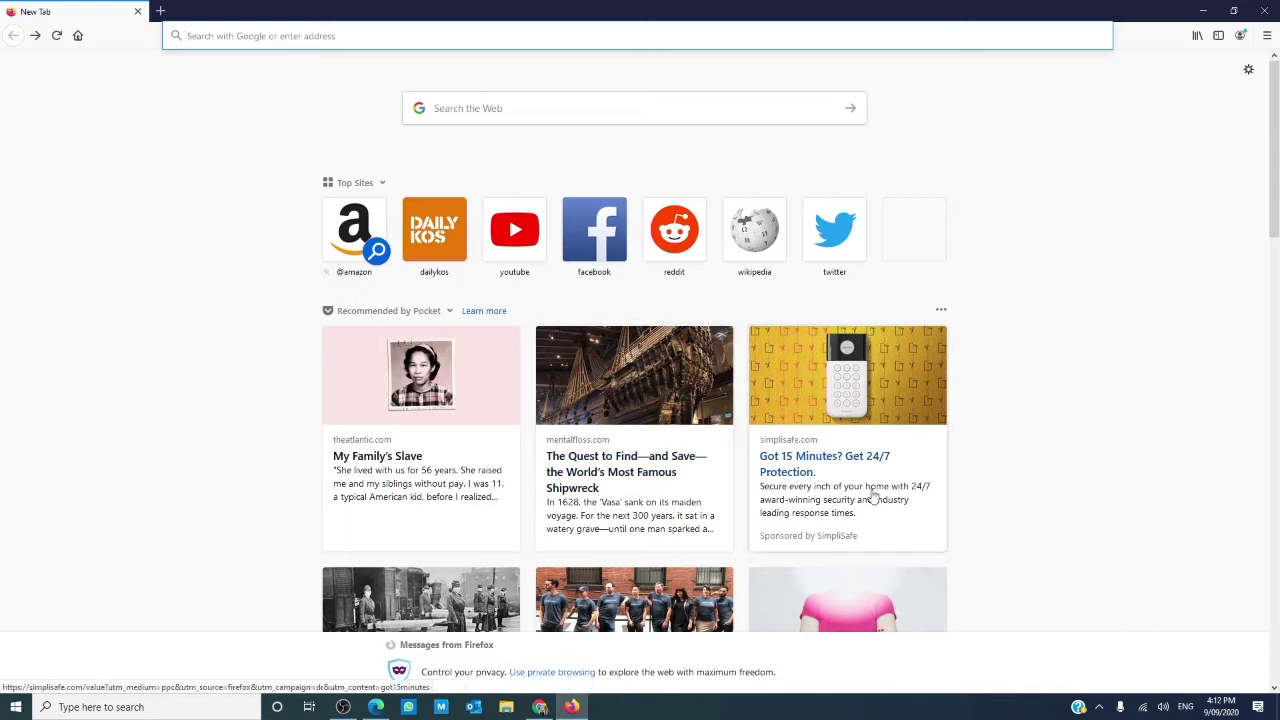
left_click(1267, 35)
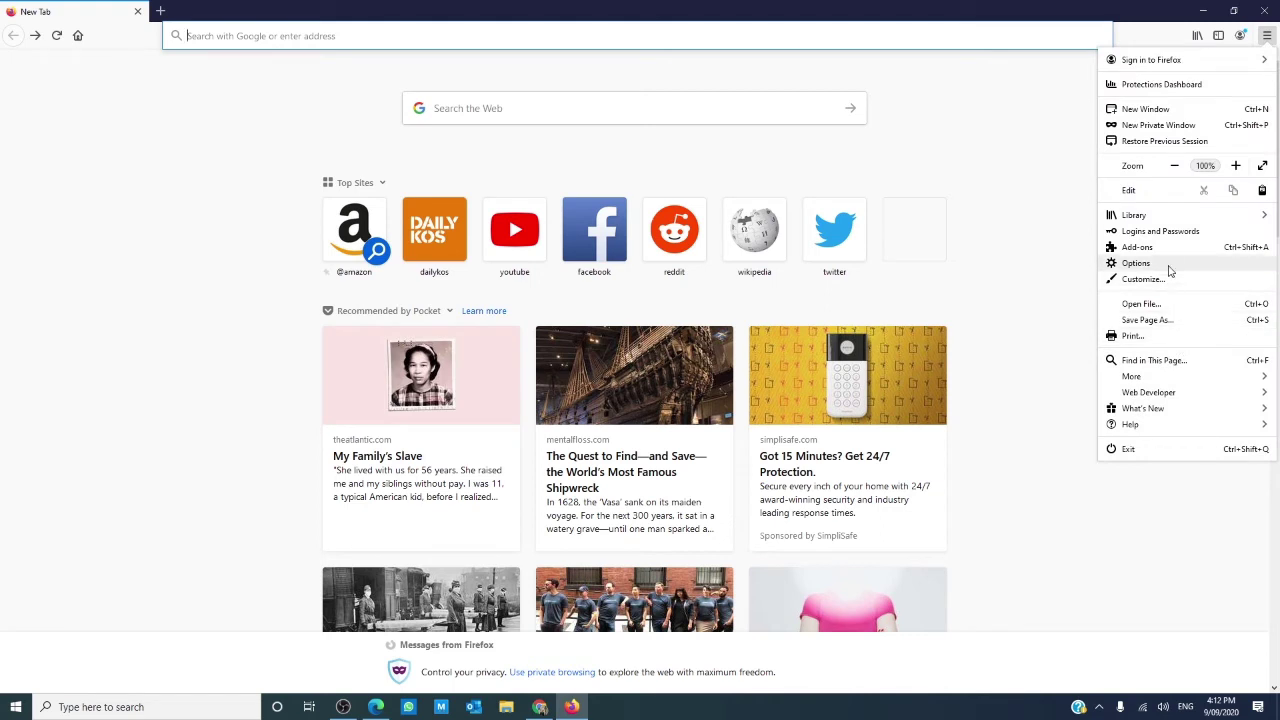
left_click(1136, 263)
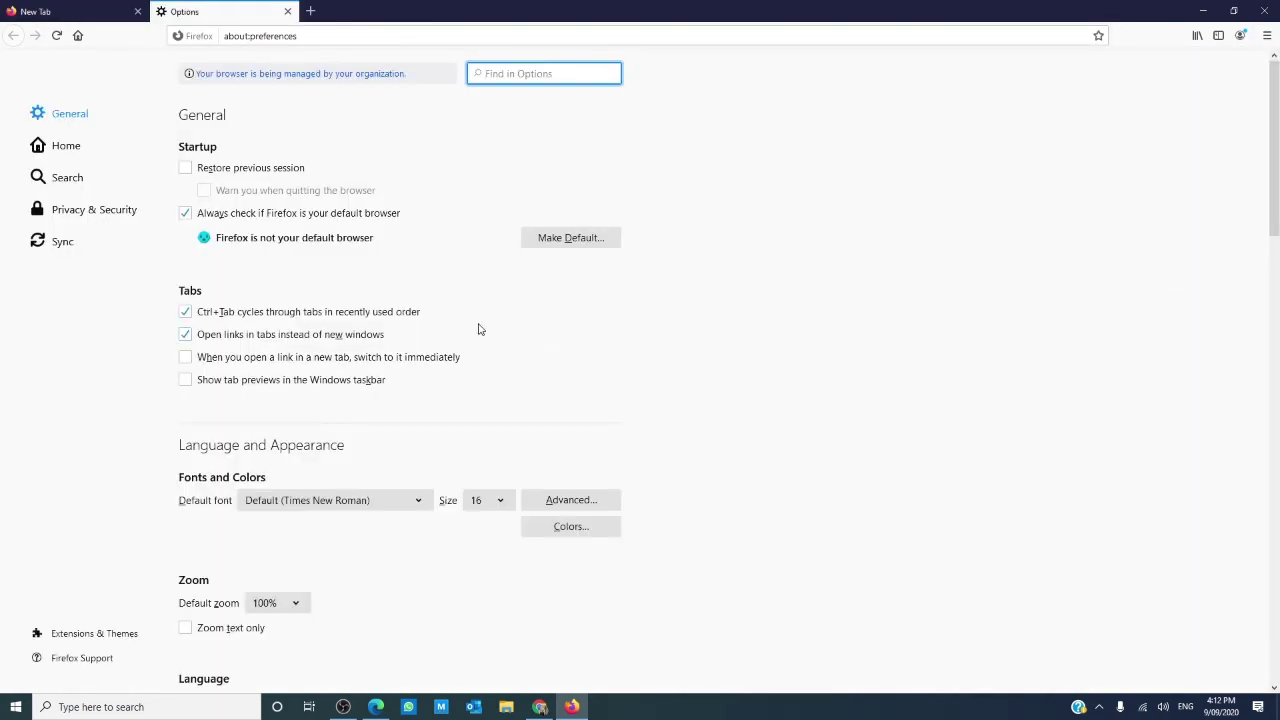
scroll(478, 329, "down", 5)
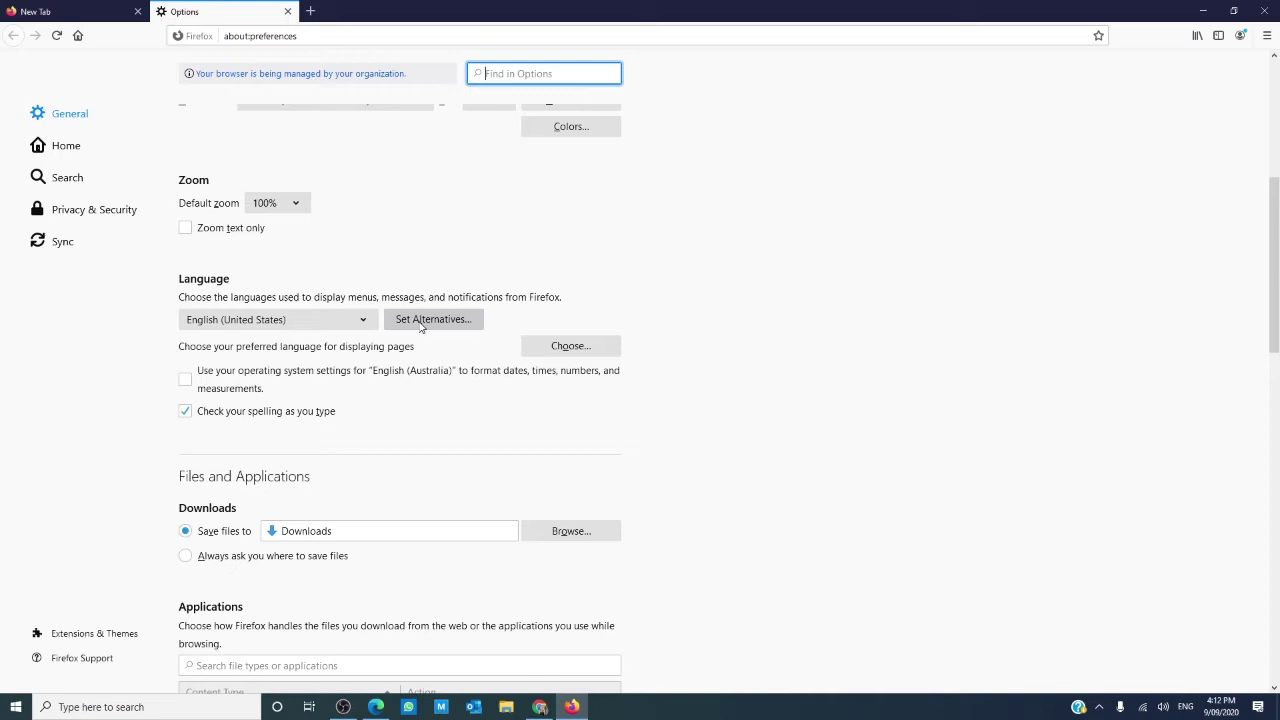
Open Firefox's alternative language settings and load the full list of available languages.
left_click(421, 322)
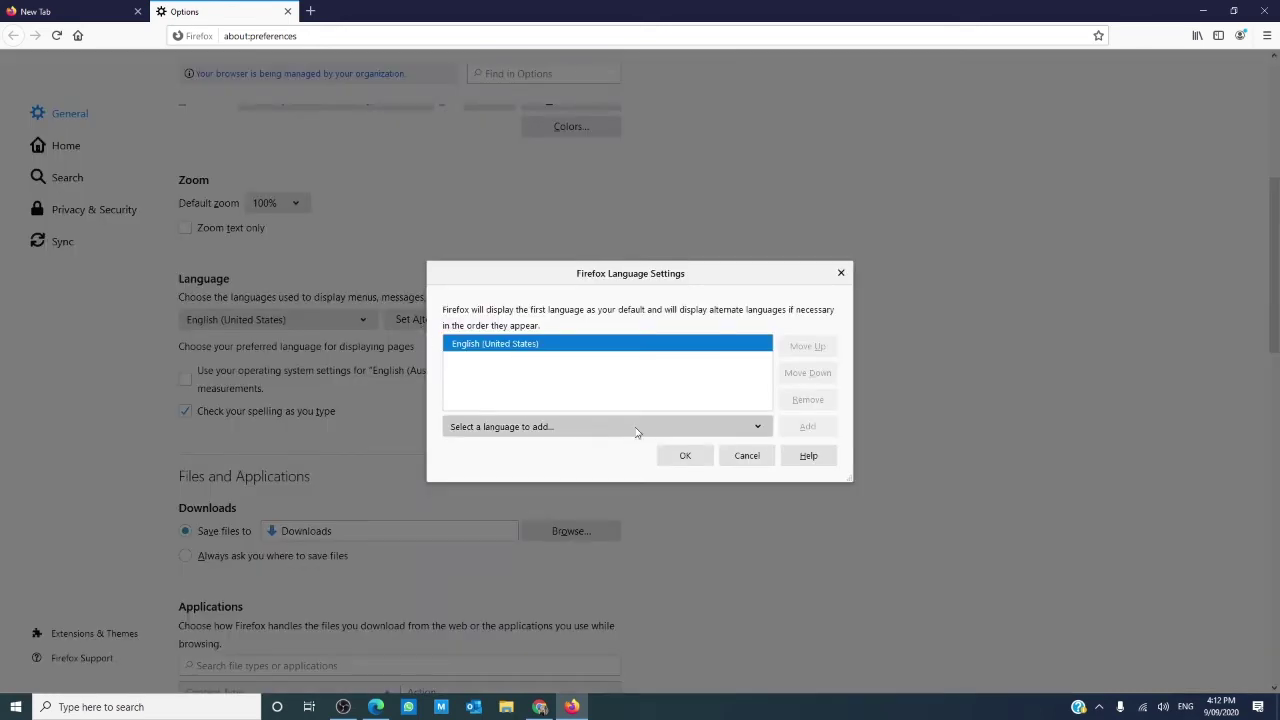
left_click(767, 430)
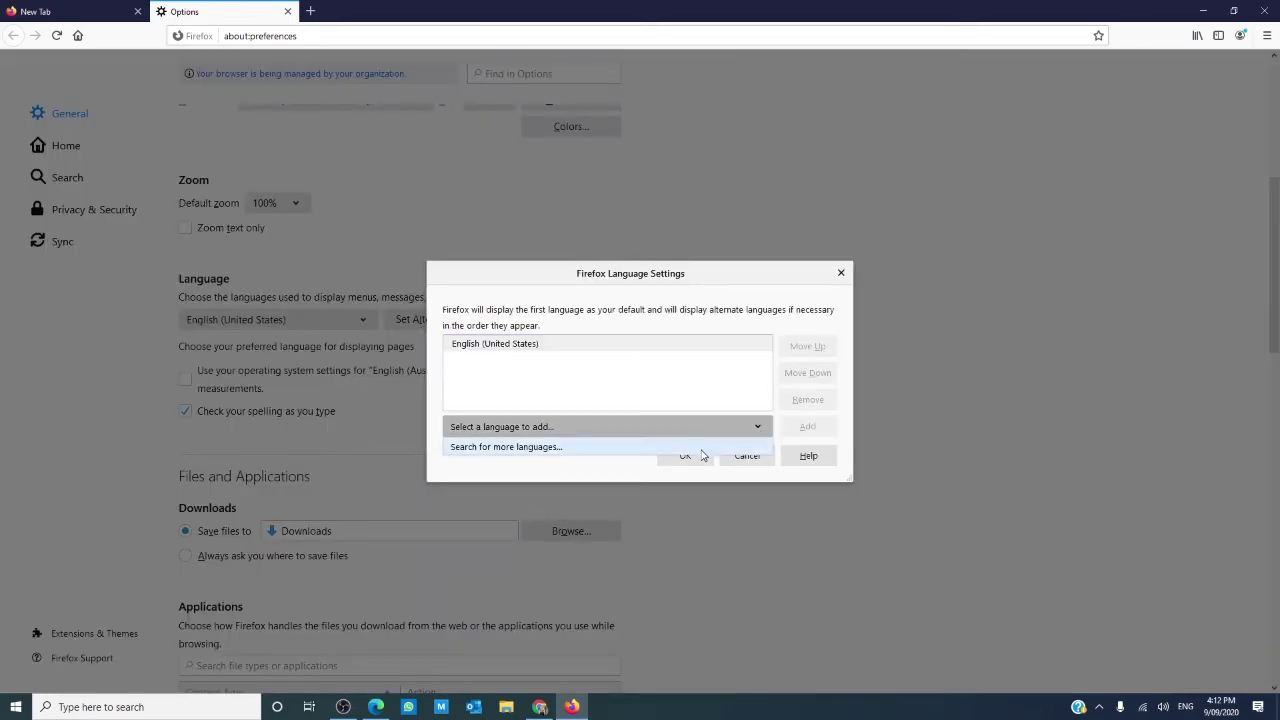
left_click(703, 450)
left_click(760, 427)
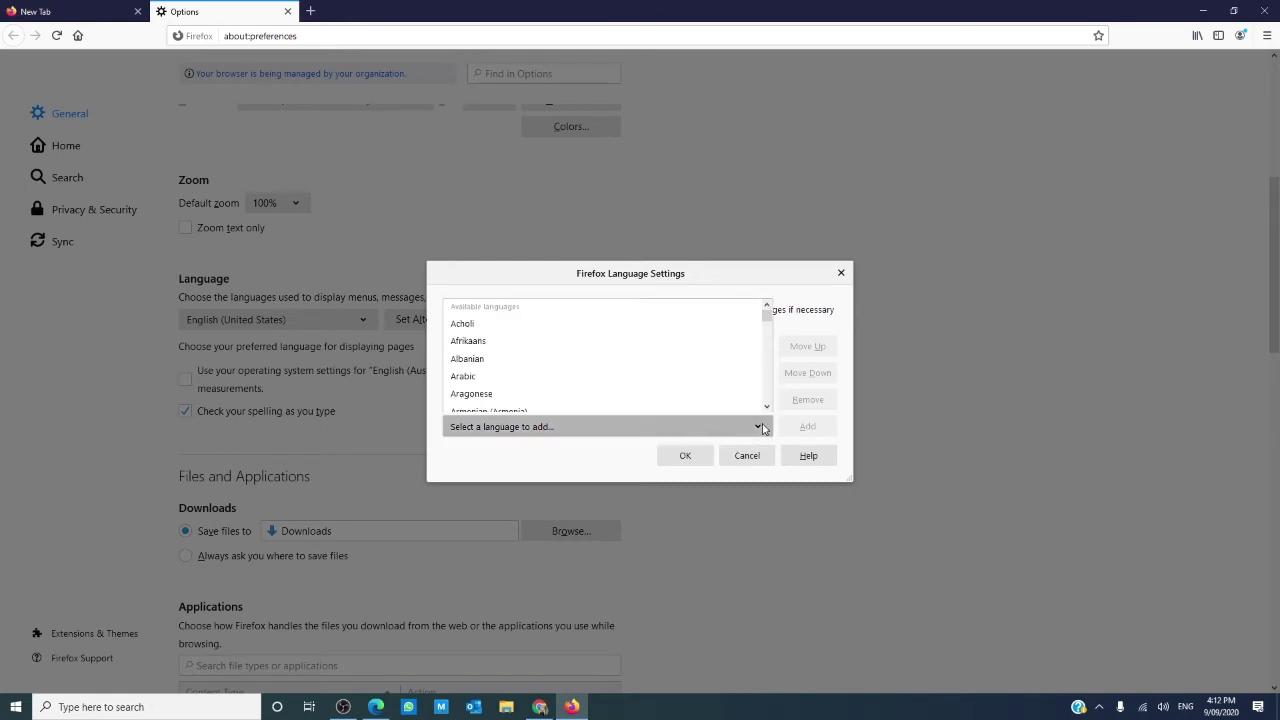
Add English (United Kingdom) as an alternative display language and confirm with OK.
scroll(620, 367, "down", 1)
scroll(620, 367, "down", 2)
scroll(620, 367, "down", 1)
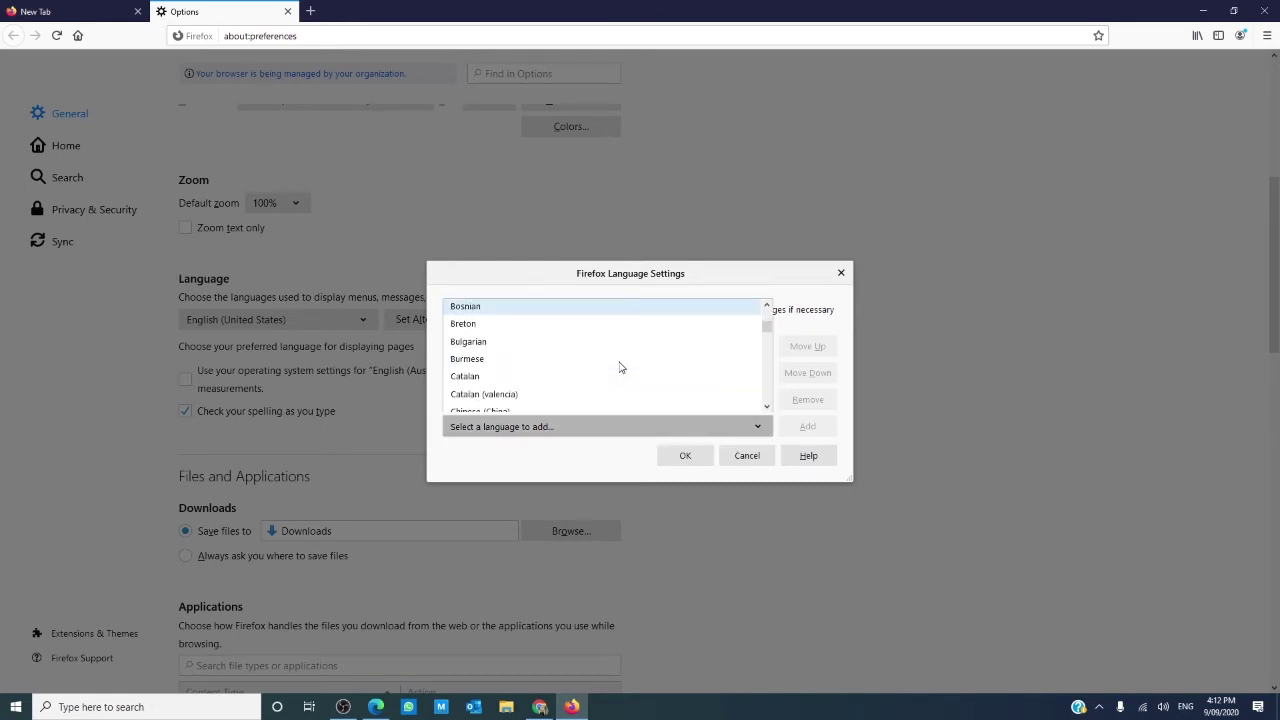
scroll(620, 367, "down", 3)
scroll(620, 367, "down", 2)
scroll(620, 367, "down", 1)
scroll(620, 367, "up", 3)
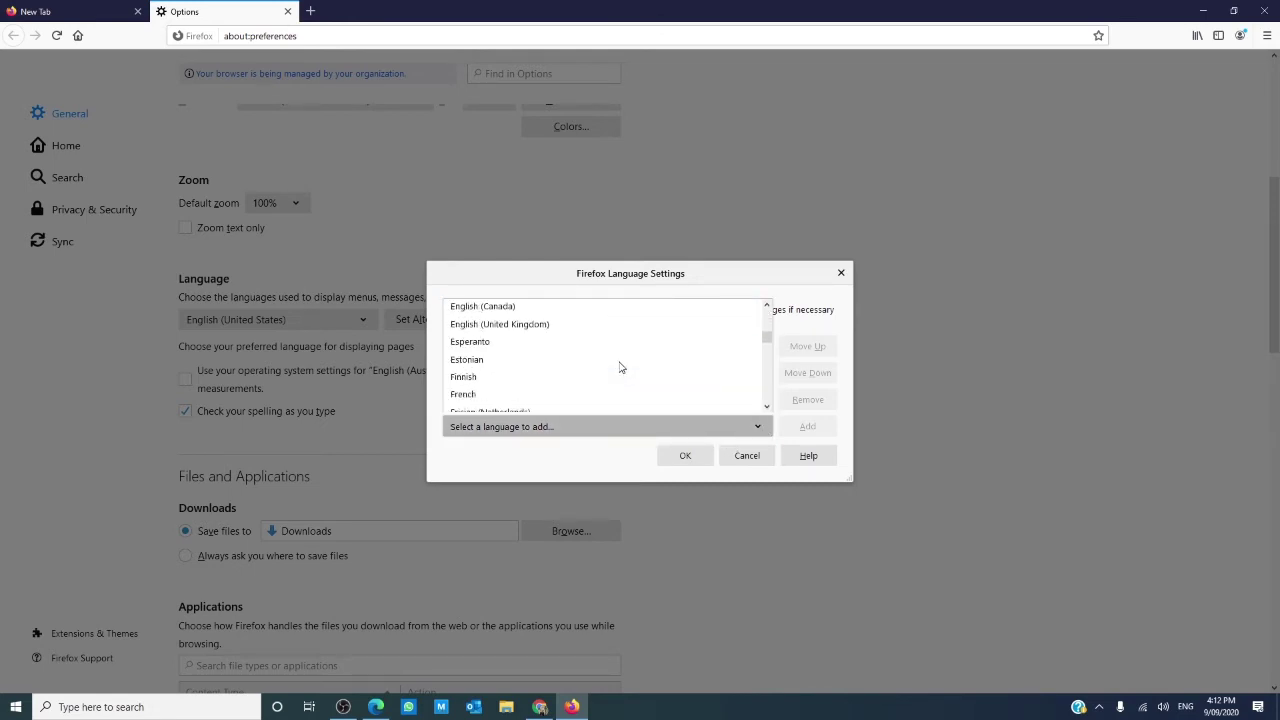
scroll(543, 340, "up", 1)
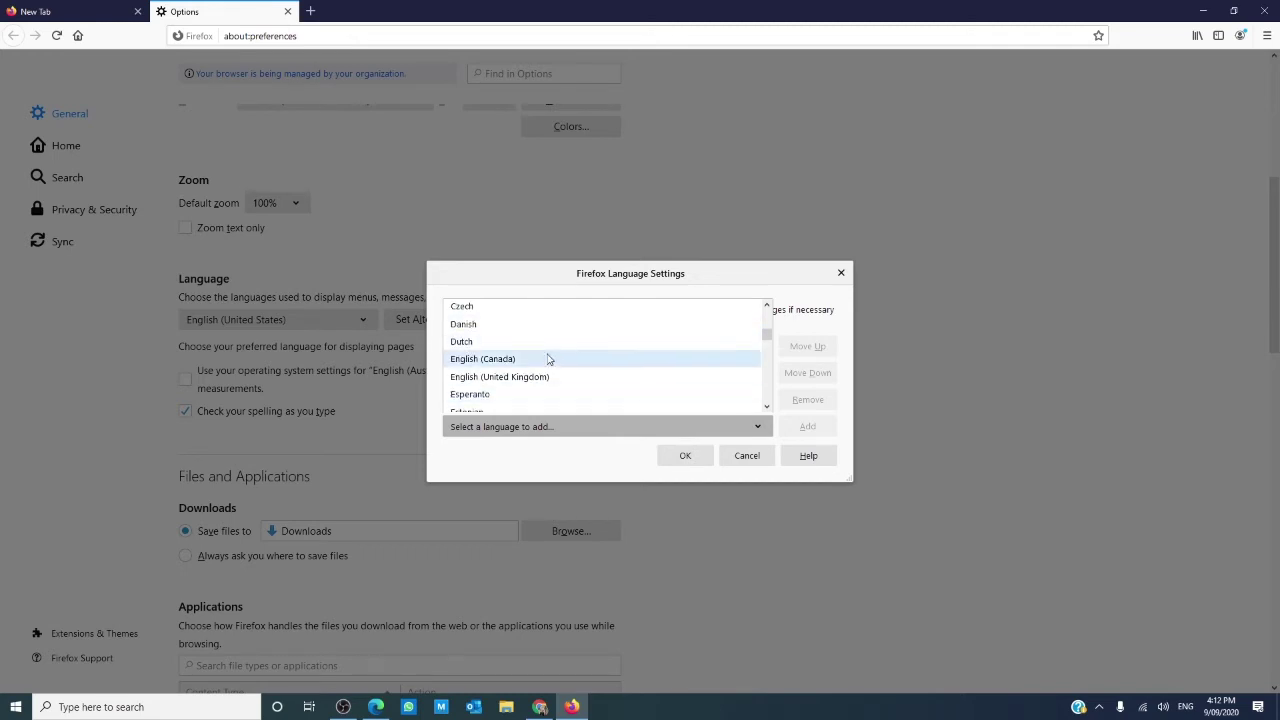
left_click(533, 380)
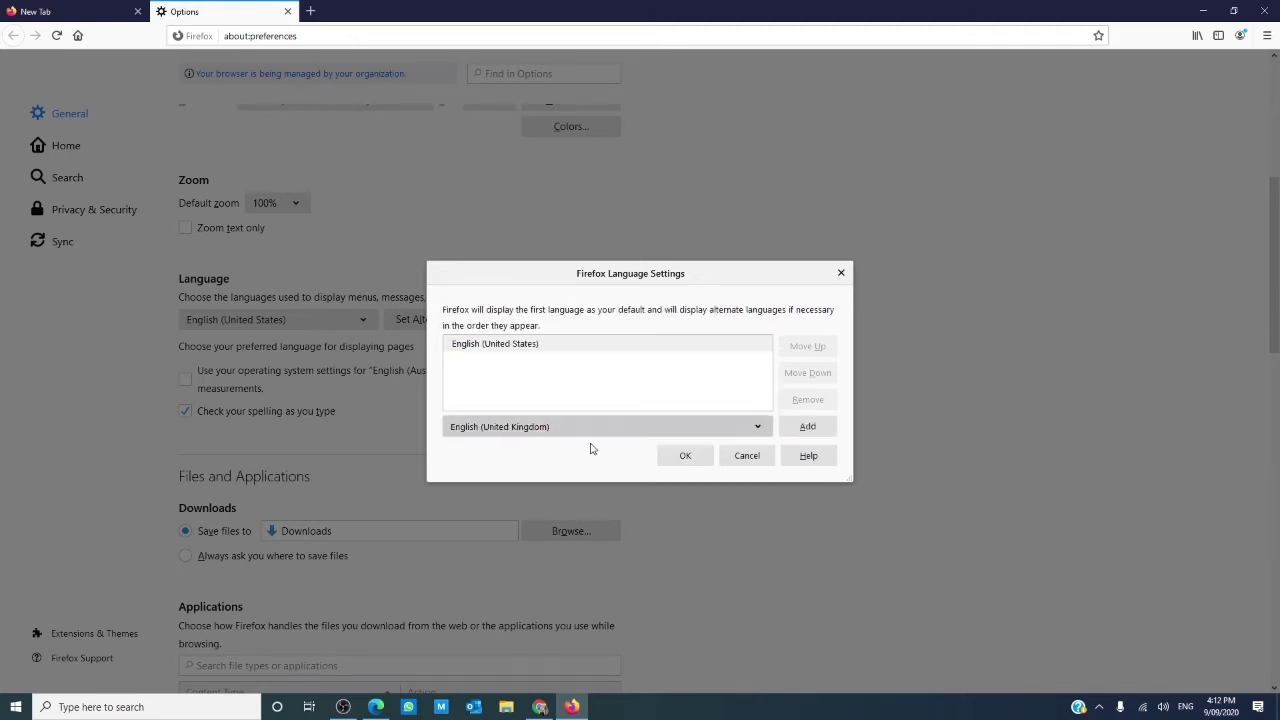
left_click(810, 428)
left_click(695, 463)
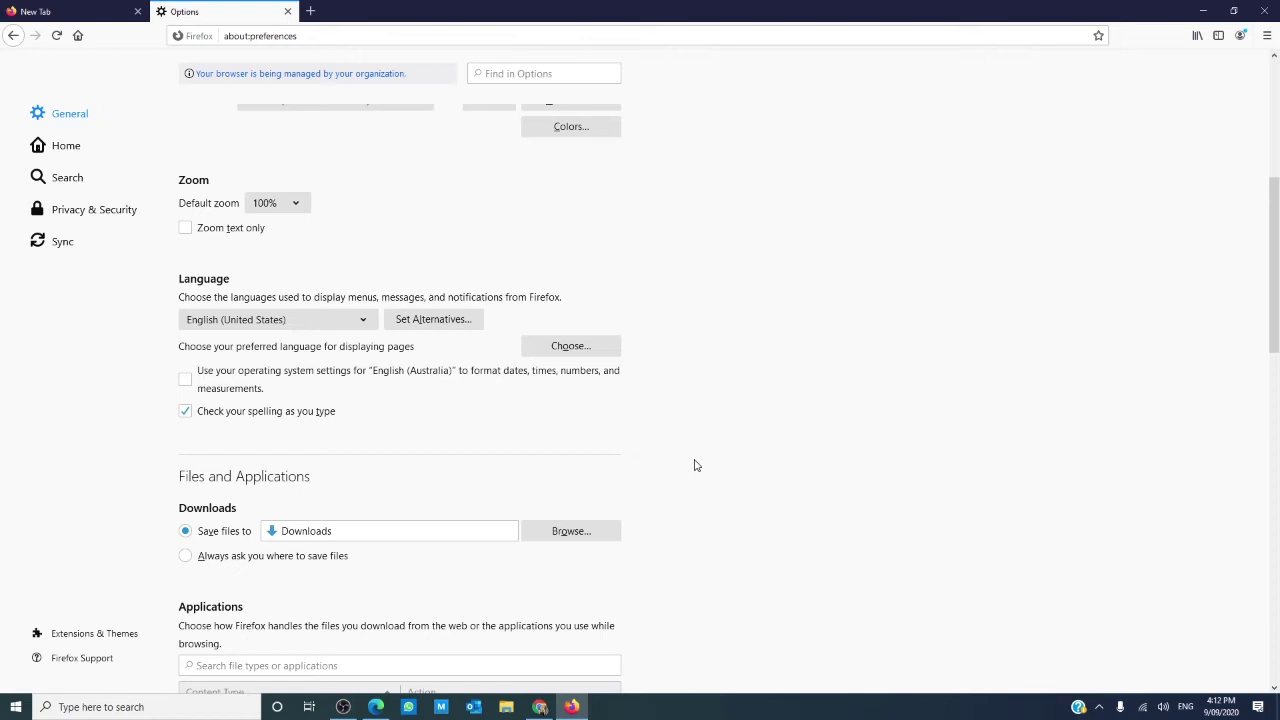
Leave Firefox on a new tab and switch back to Microsoft Edge.
left_click(103, 20)
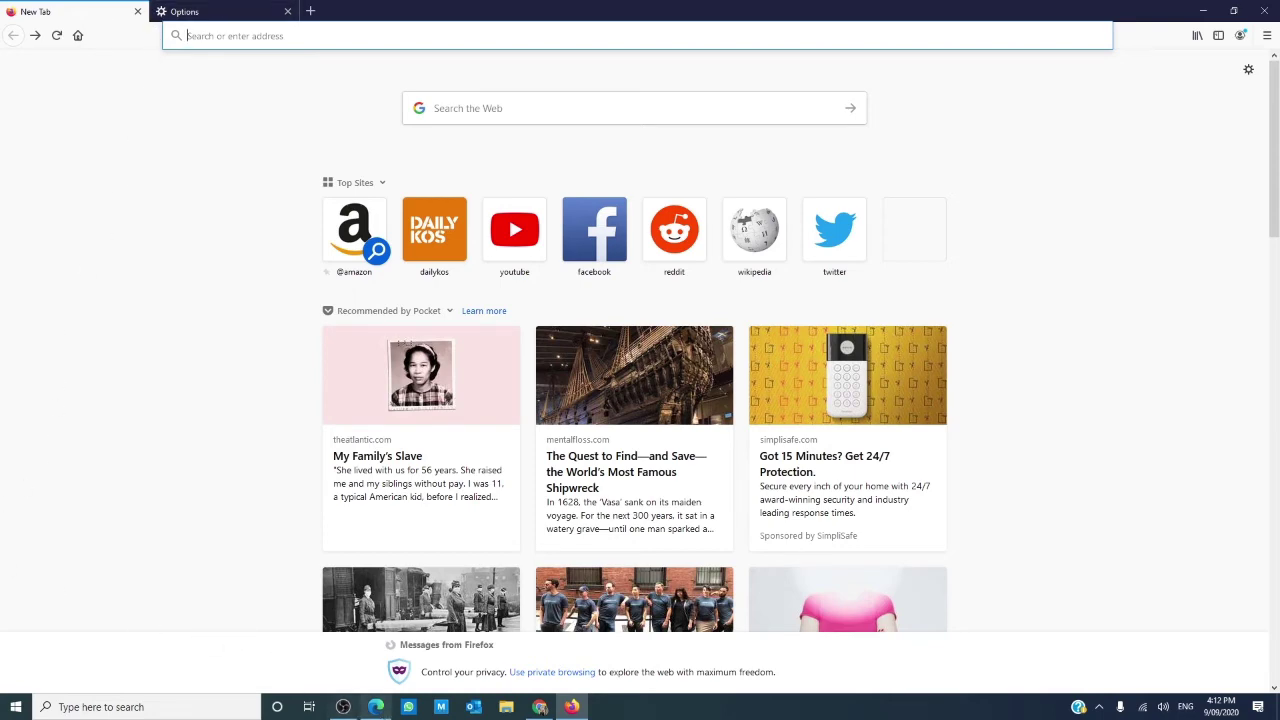
left_click(376, 707)
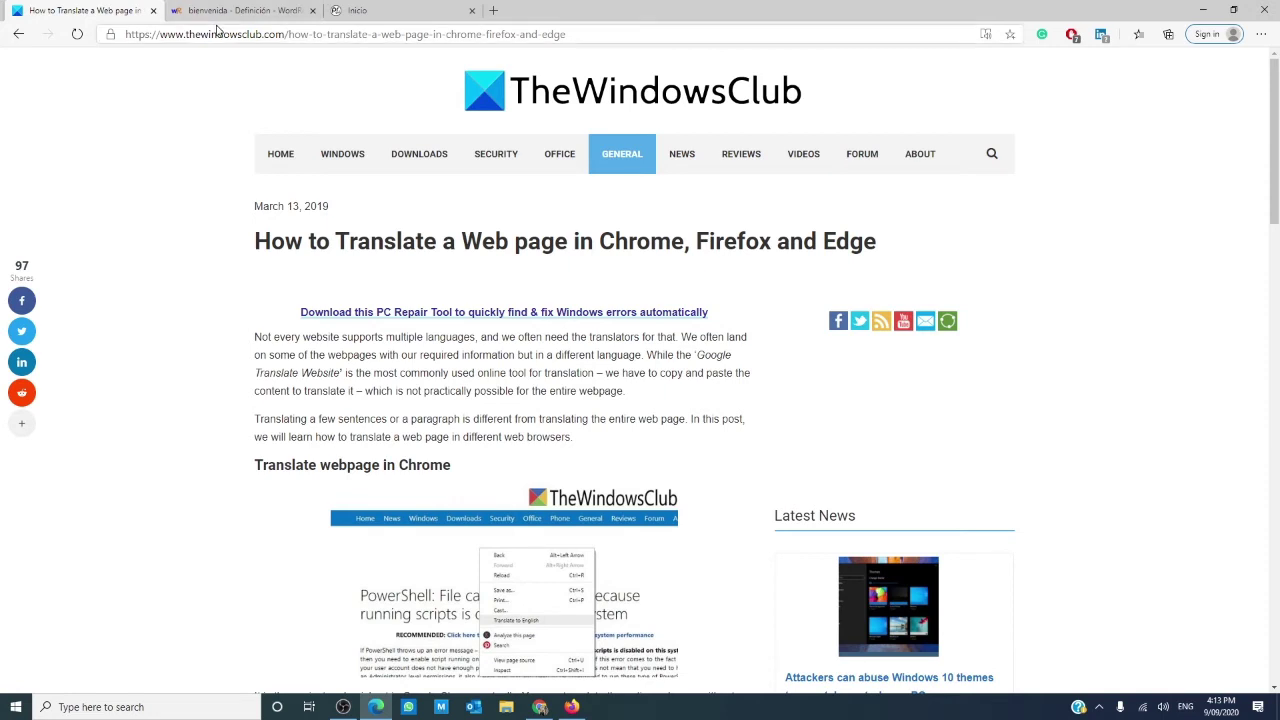
Translate the Spanish WordReference 'bienvenida' page to English from the right-click menu.
left_click(217, 18)
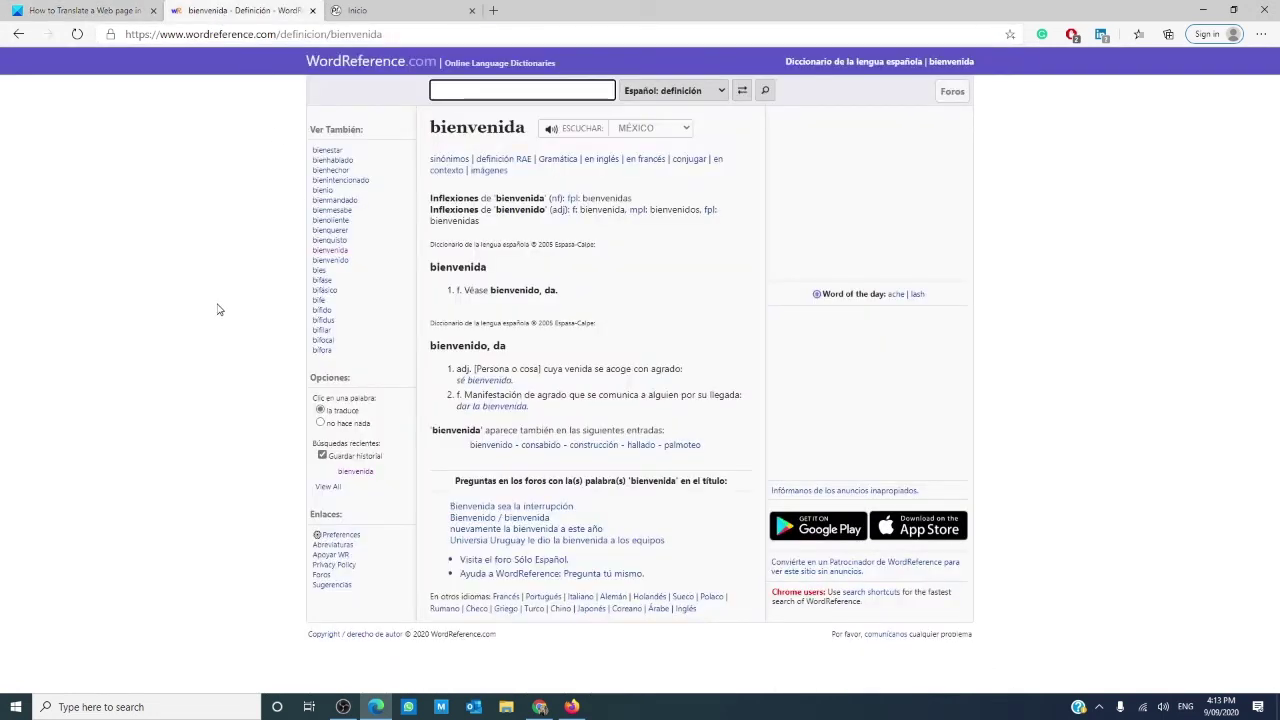
right_click(183, 297)
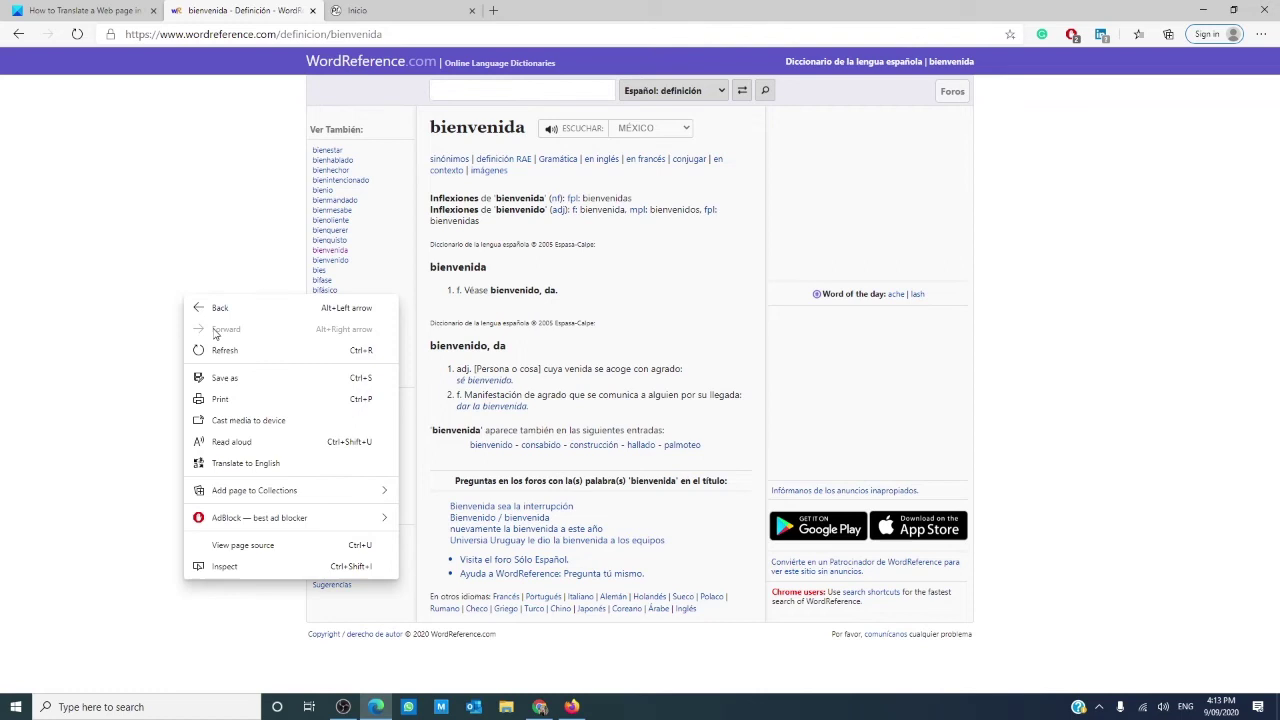
left_click(254, 467)
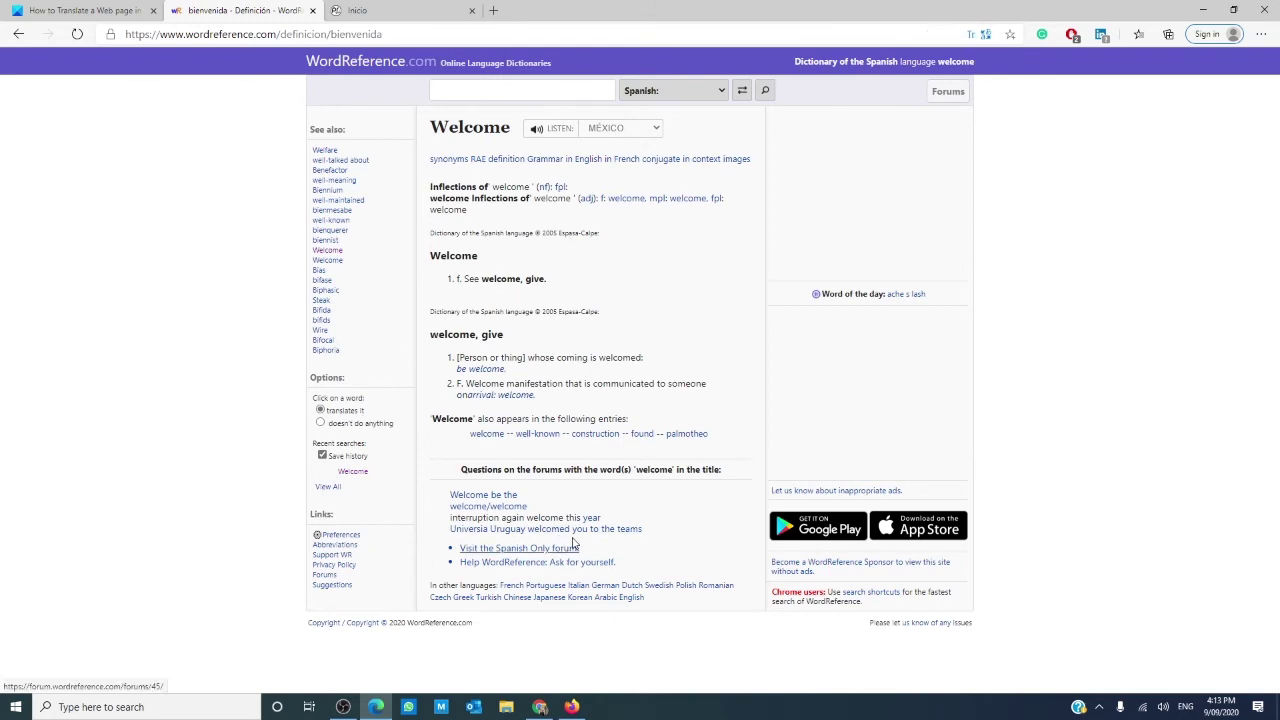
Translate the pr.gov Inicio portal from Spanish to English and scroll through the result.
left_click(405, 12)
mouse_move(379, 125)
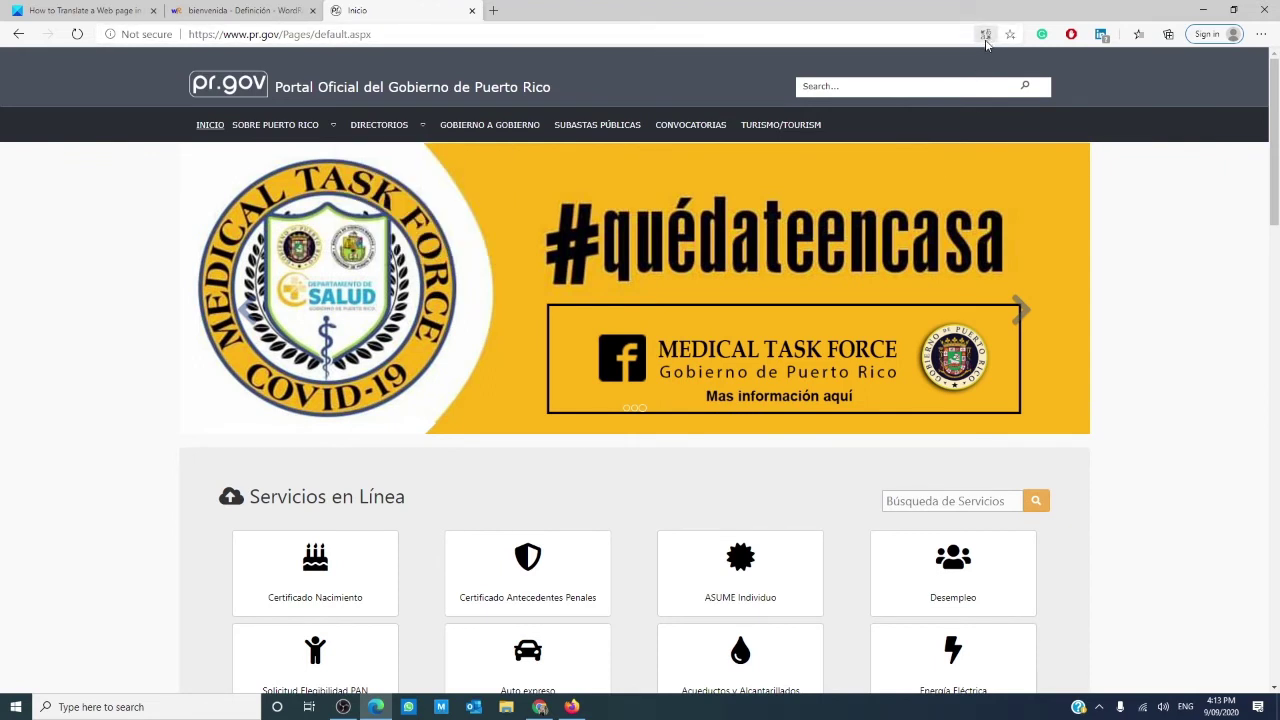
left_click(986, 36)
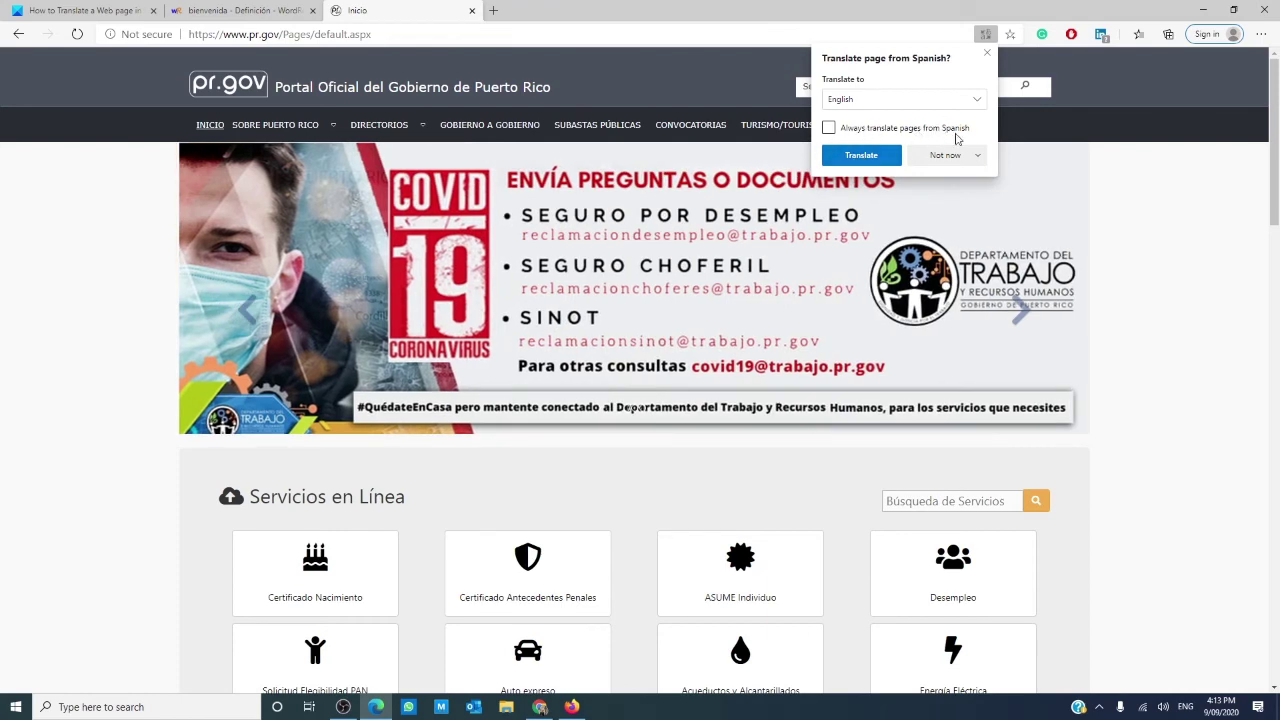
left_click(874, 156)
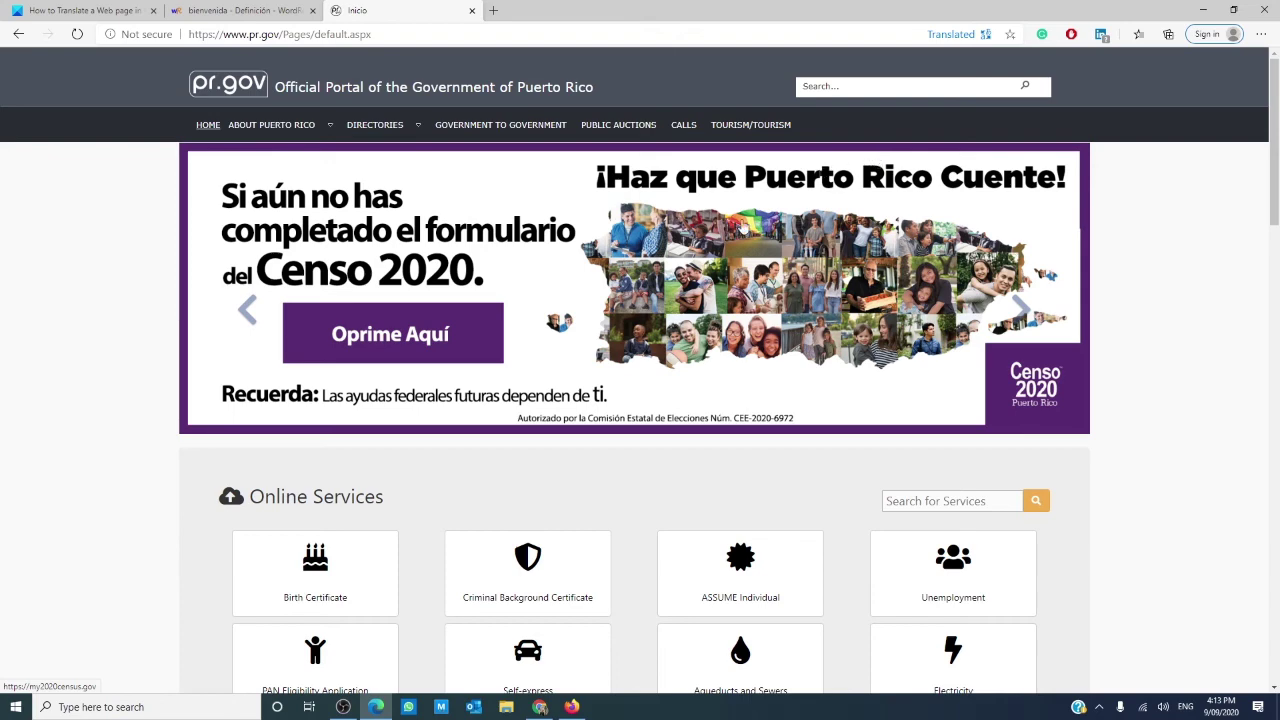
scroll(841, 333, "down", 2)
scroll(841, 333, "down", 2)
scroll(841, 333, "down", 1)
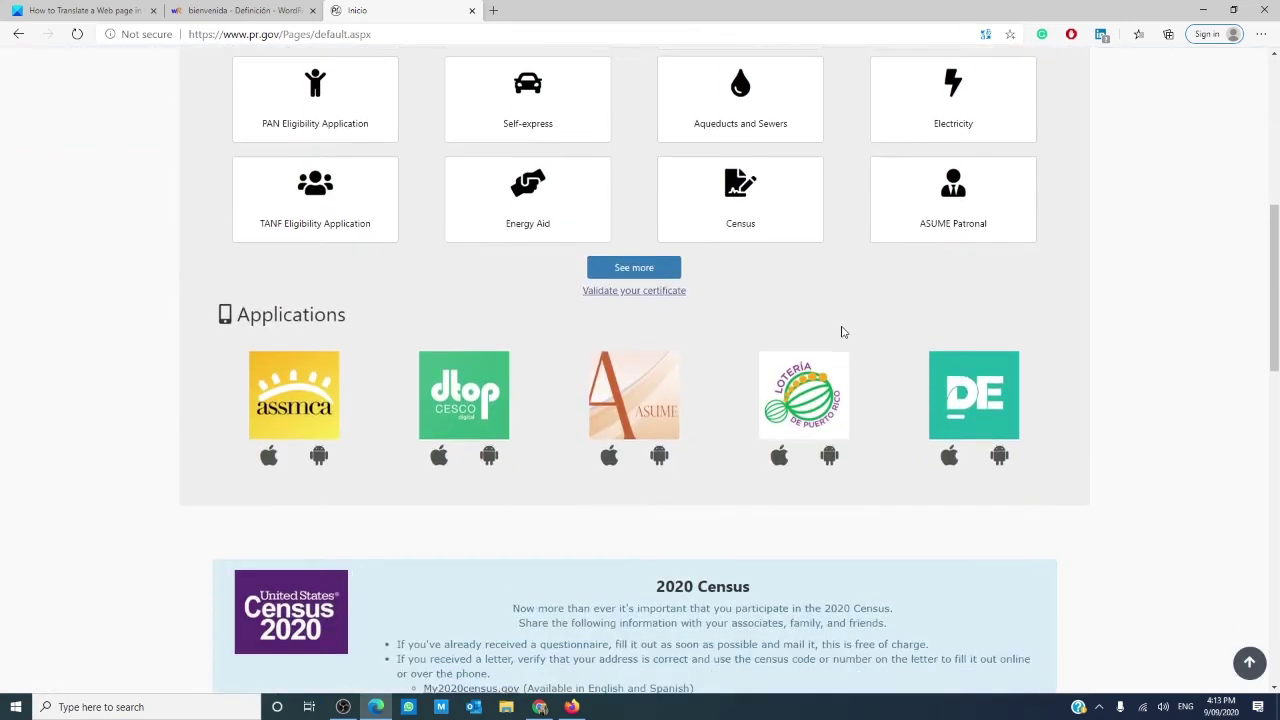
scroll(842, 332, "down", 3)
scroll(842, 332, "up", 3)
scroll(840, 331, "up", 2)
scroll(840, 331, "up", 3)
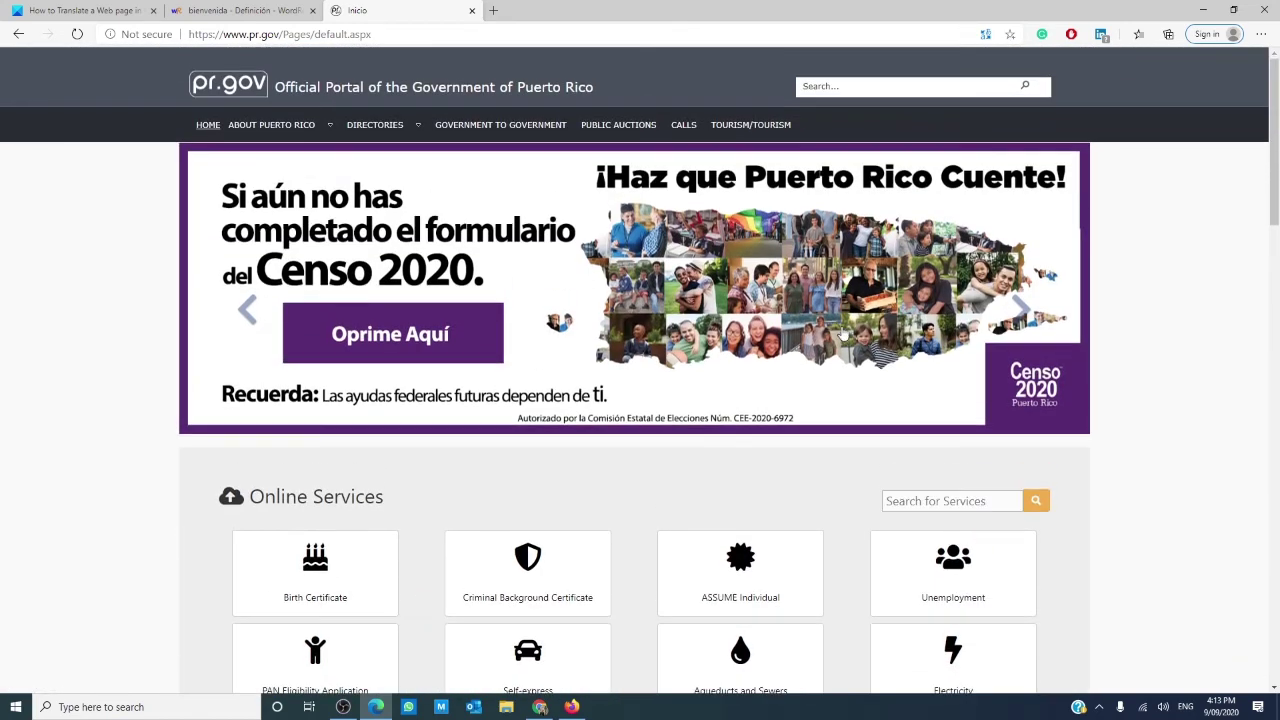
Return to the TheWindowsClub 'How to Translate a Web page' tab.
left_click(55, 11)
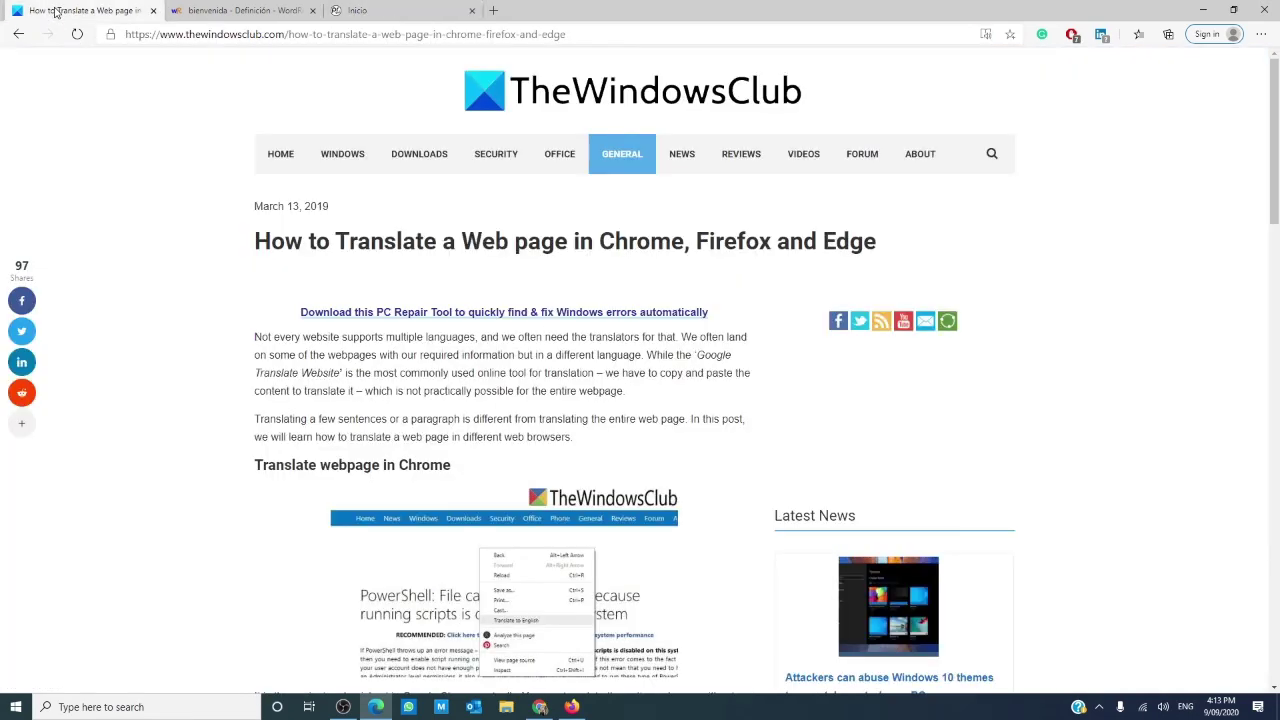